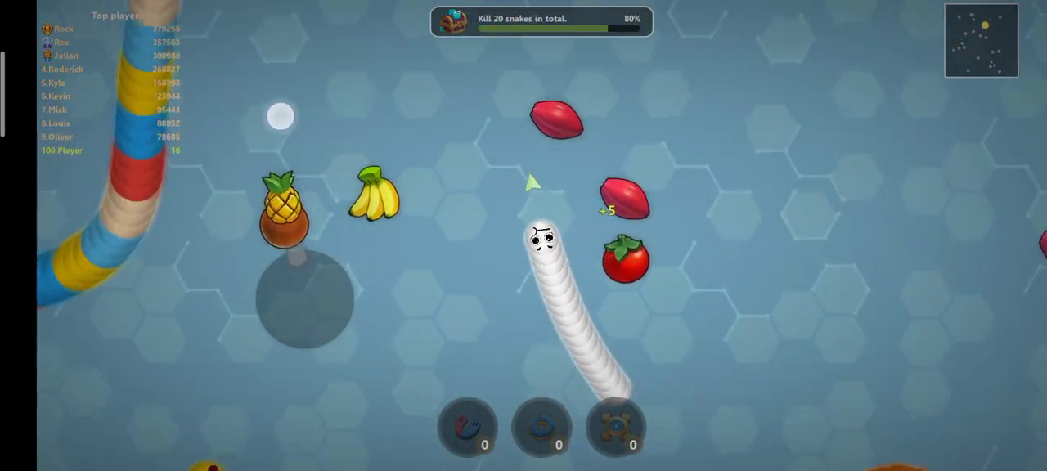
left_click_drag(794, 262, 831, 268)
mouse_move(294, 257)
left_mouse_down()
mouse_move(347, 291)
mouse_move(316, 254)
left_mouse_up()
left_click(856, 271)
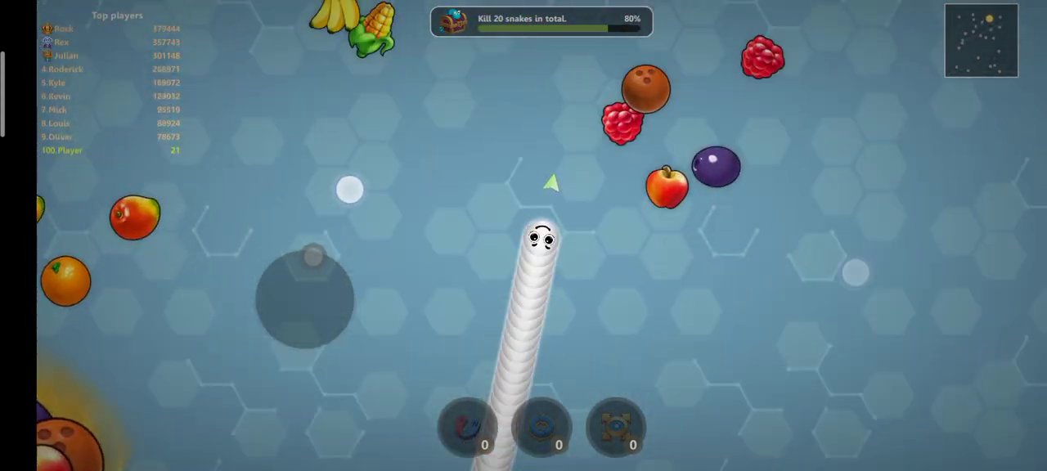
left_click_drag(406, 249, 432, 262)
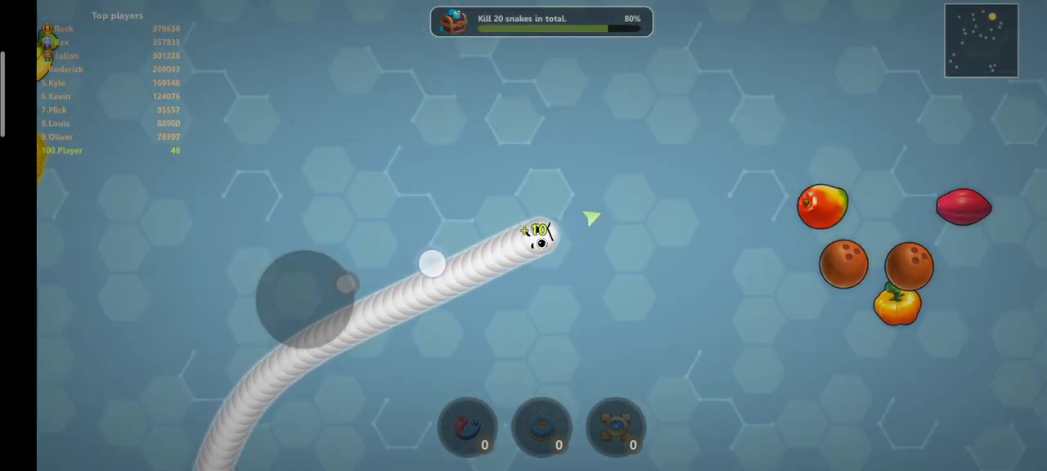
mouse_move(445, 373)
left_mouse_down()
mouse_move(400, 245)
mouse_move(374, 217)
mouse_move(440, 308)
left_mouse_up()
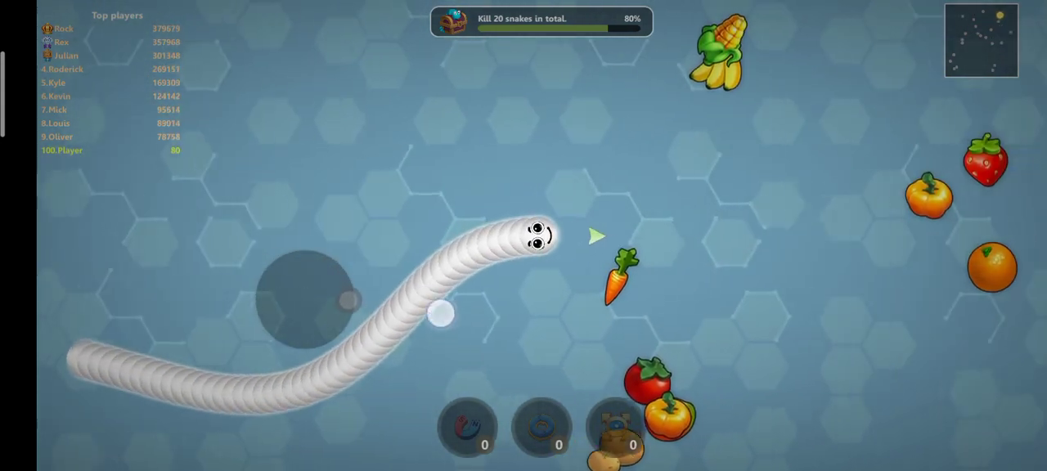
mouse_move(428, 376)
left_mouse_down()
mouse_move(376, 397)
mouse_move(297, 367)
mouse_move(273, 285)
mouse_move(297, 208)
left_mouse_up()
left_click(848, 287)
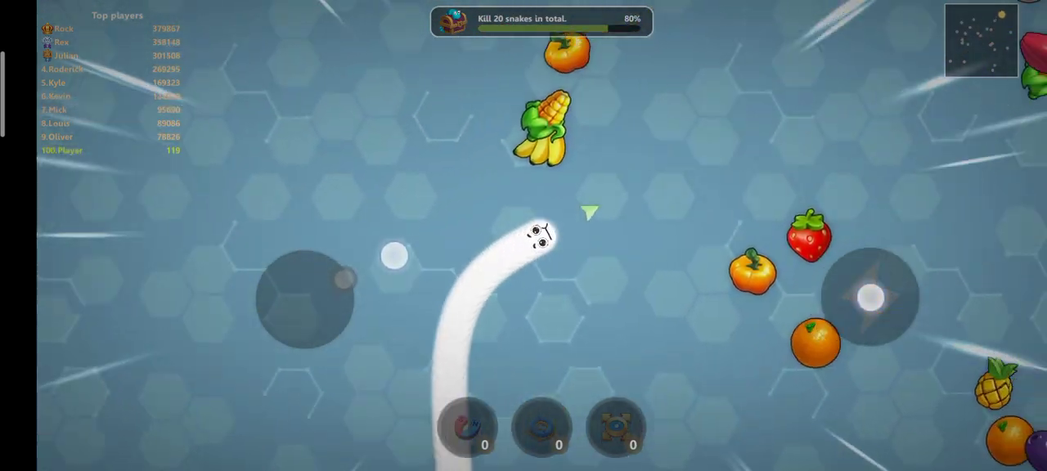
left_click(859, 295)
left_click_drag(402, 300, 381, 386)
left_click(844, 290)
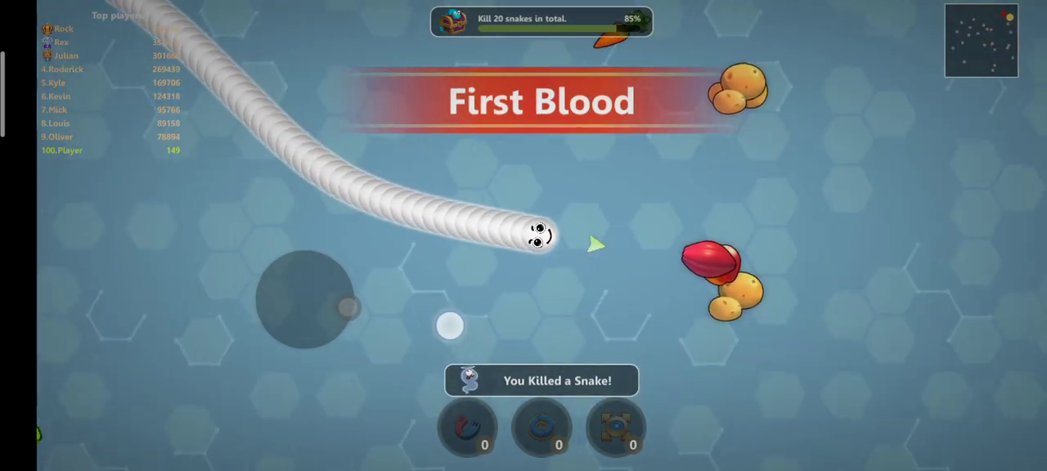
mouse_move(351, 214)
left_mouse_down()
mouse_move(267, 213)
mouse_move(255, 286)
mouse_move(410, 276)
left_mouse_up()
mouse_move(469, 299)
left_mouse_down()
mouse_move(286, 330)
mouse_move(150, 271)
mouse_move(382, 360)
mouse_move(371, 411)
mouse_move(355, 412)
mouse_move(171, 280)
mouse_move(192, 237)
mouse_move(388, 341)
mouse_move(320, 270)
mouse_move(142, 227)
left_mouse_up()
mouse_move(139, 272)
left_mouse_down()
mouse_move(213, 362)
mouse_move(140, 273)
mouse_move(158, 243)
mouse_move(219, 203)
left_mouse_up()
left_click_drag(426, 337, 422, 341)
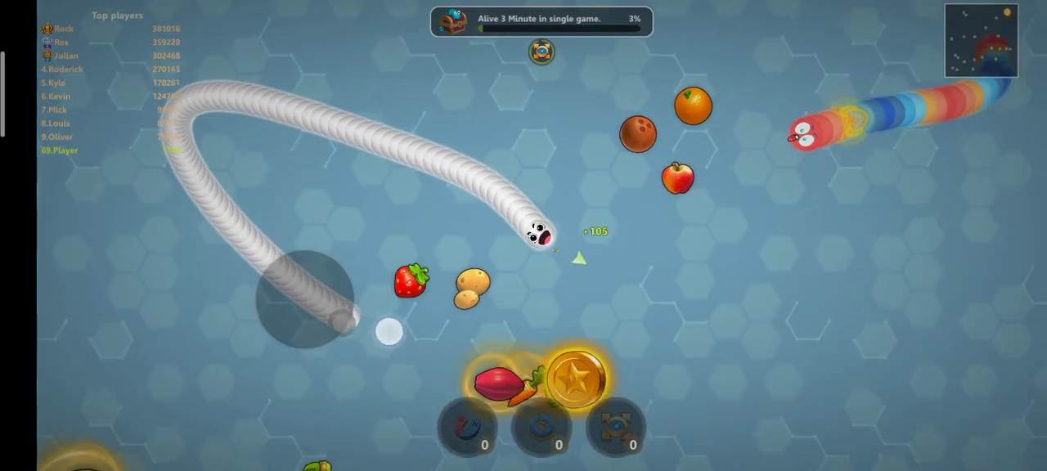
mouse_move(406, 392)
left_mouse_down()
mouse_move(393, 413)
mouse_move(174, 228)
mouse_move(422, 345)
mouse_move(357, 269)
mouse_move(326, 251)
mouse_move(278, 261)
mouse_move(271, 367)
mouse_move(203, 230)
mouse_move(305, 406)
mouse_move(230, 343)
mouse_move(226, 326)
mouse_move(272, 395)
mouse_move(358, 398)
mouse_move(395, 329)
mouse_move(400, 369)
mouse_move(341, 290)
mouse_move(260, 422)
left_mouse_up()
left_click(941, 274)
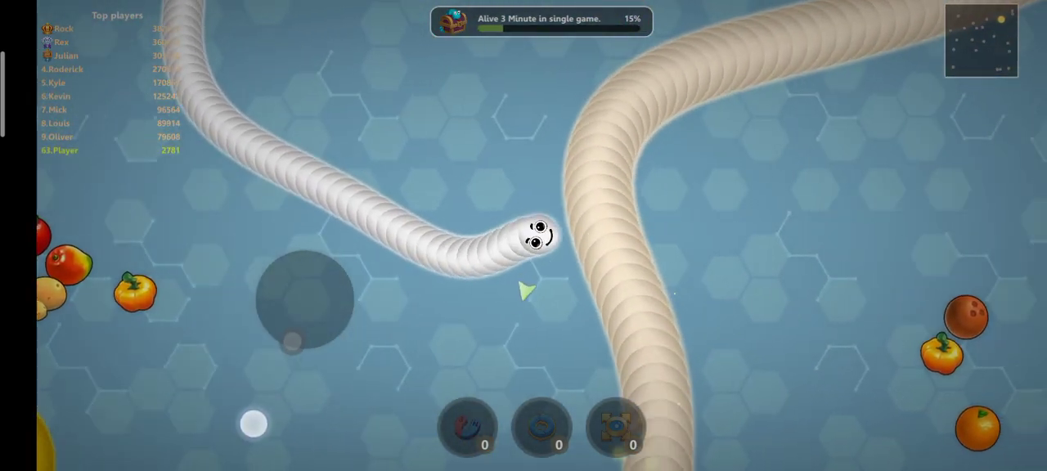